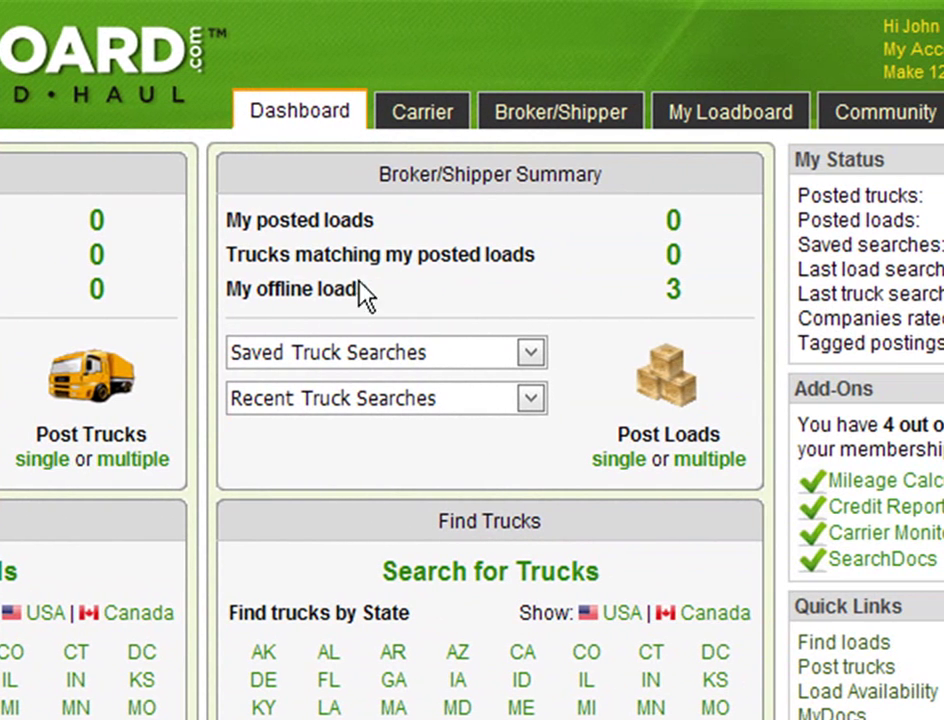
Step: Switch from the dashboard to the Carrier section of the loadboard
{"action": "left_click", "coordinate": [423, 125]}
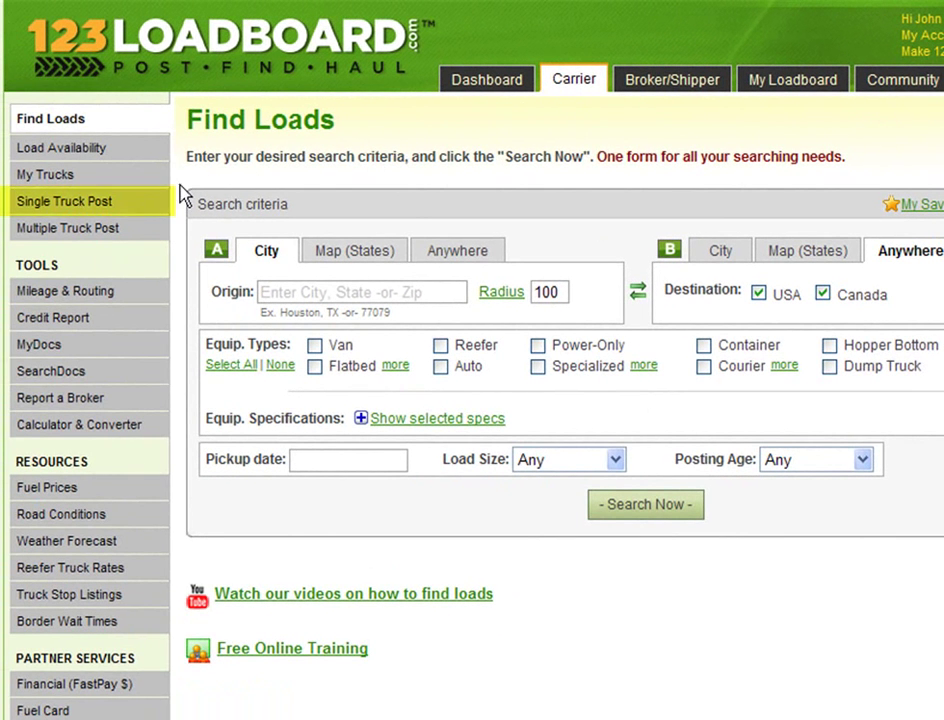
Step: Start a single truck post with origin Miami, FL and a 300-mile radius
{"action": "left_click", "coordinate": [128, 212]}
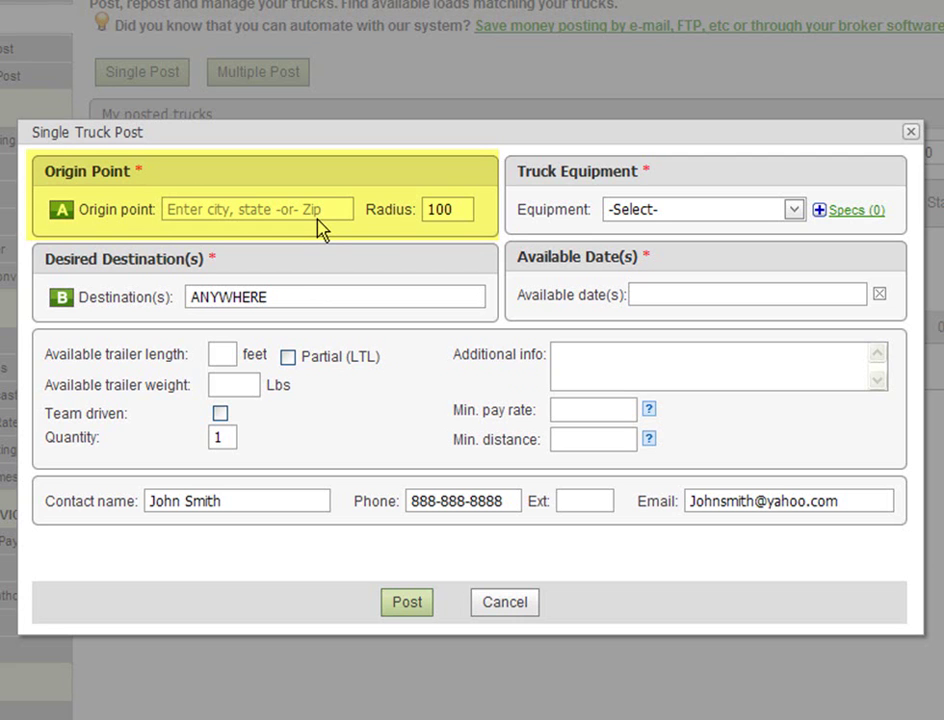
{"action": "left_click", "coordinate": [331, 209]}
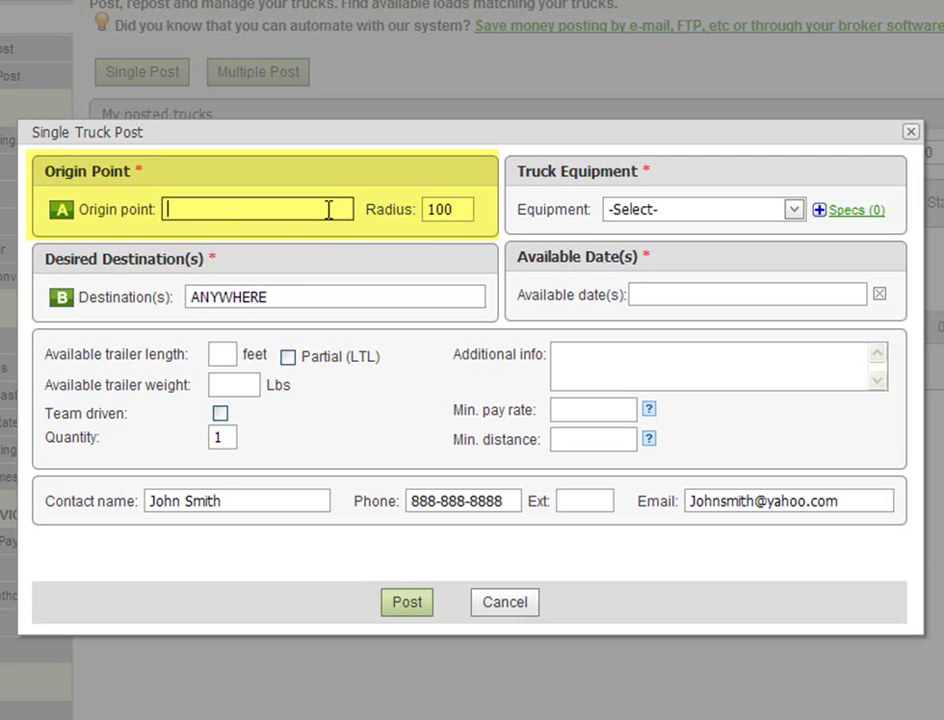
{"action": "type", "text": "Miami, FL"}
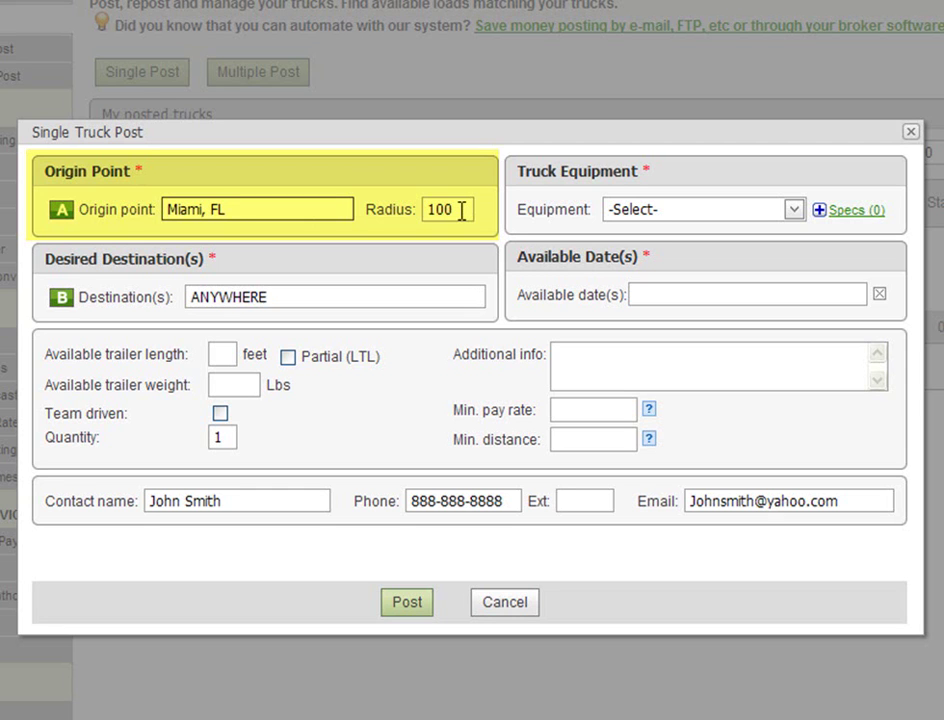
{"action": "left_click", "coordinate": [461, 210]}
{"action": "double_click", "coordinate": [461, 210]}
{"action": "type", "text": "300"}
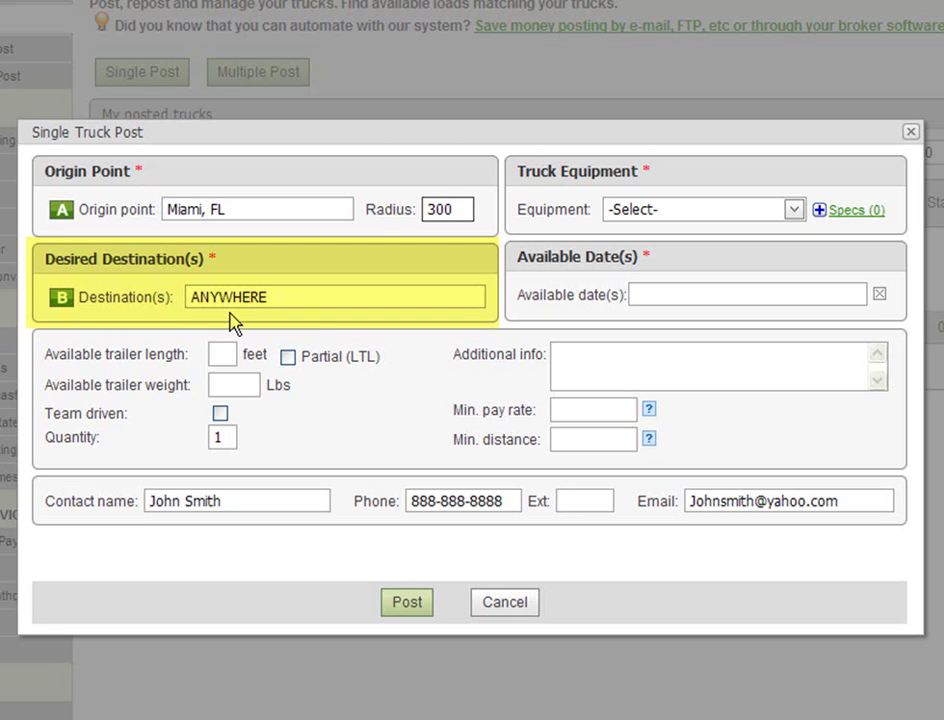
Step: Pick Oregon, California, Nevada, Arizona and Utah on the destination map and apply
{"action": "left_click", "coordinate": [298, 297]}
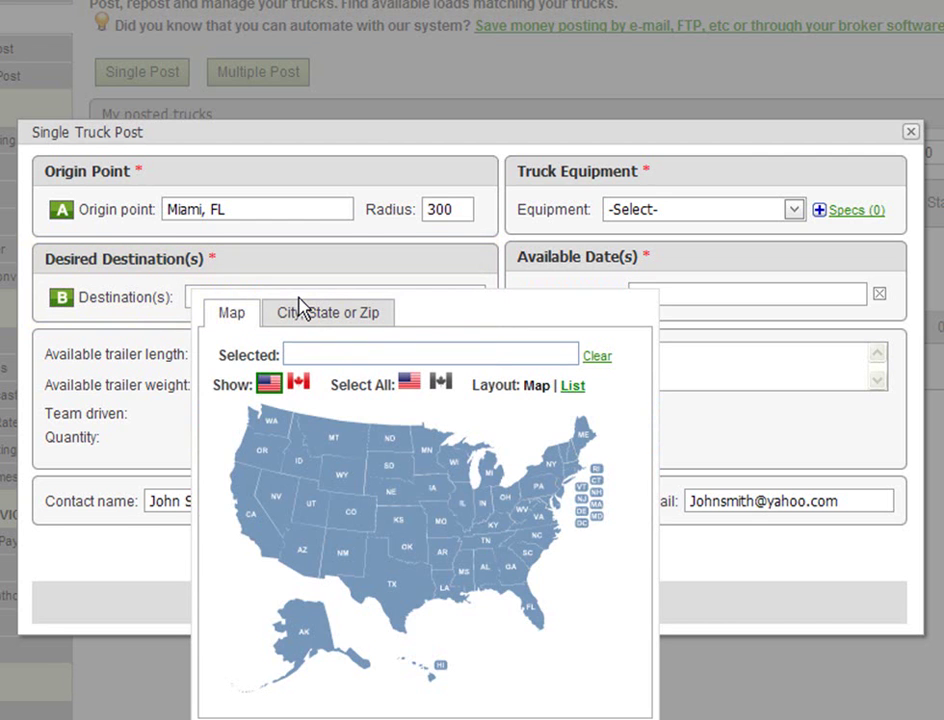
{"action": "scroll", "coordinate": [298, 305], "scroll_direction": "down", "scroll_amount": 1}
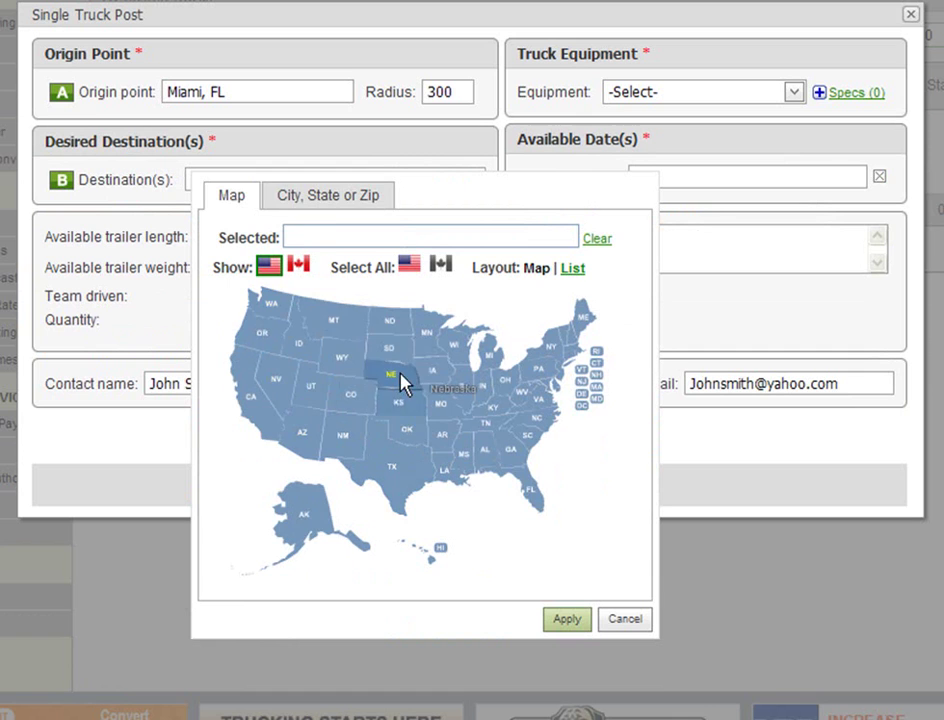
{"action": "left_click", "coordinate": [331, 197]}
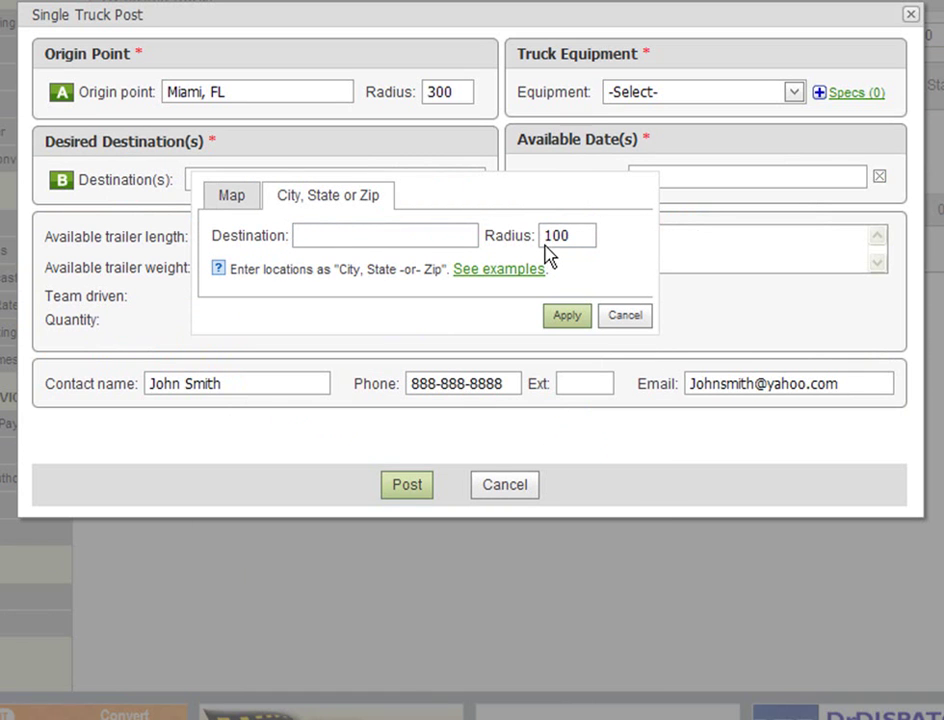
{"action": "left_click", "coordinate": [242, 202]}
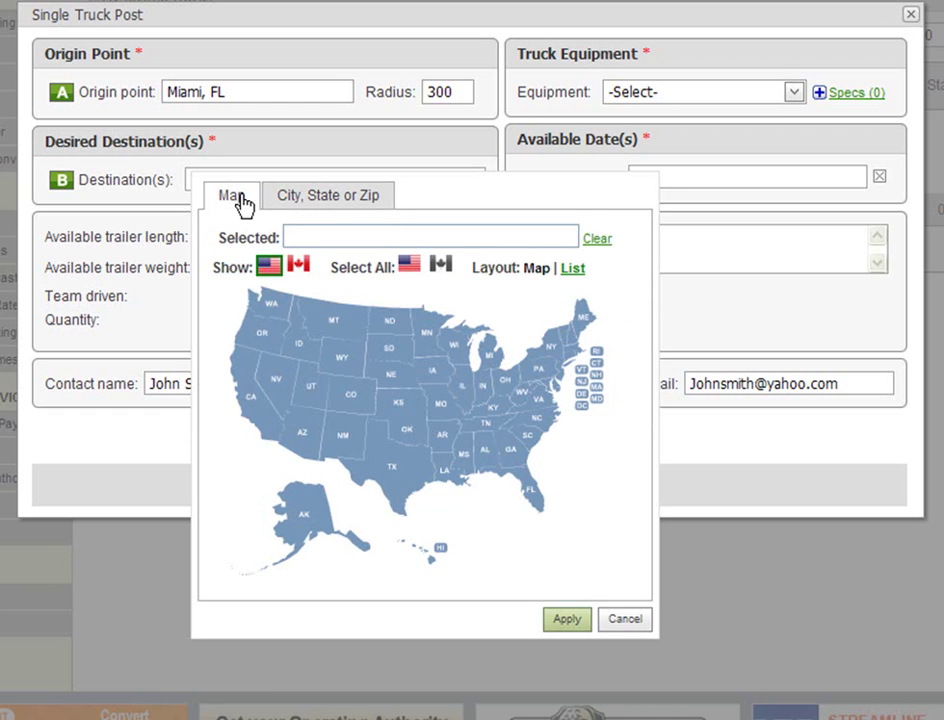
{"action": "left_click", "coordinate": [258, 343]}
{"action": "left_click", "coordinate": [260, 410]}
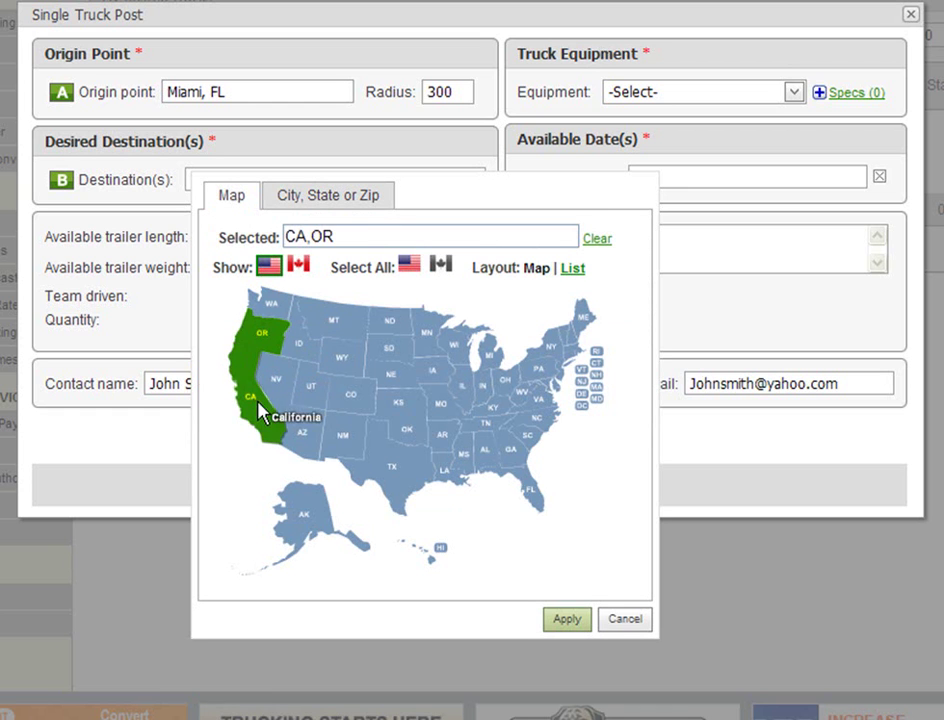
{"action": "left_click", "coordinate": [280, 390]}
{"action": "left_click", "coordinate": [305, 432]}
{"action": "left_click", "coordinate": [310, 400]}
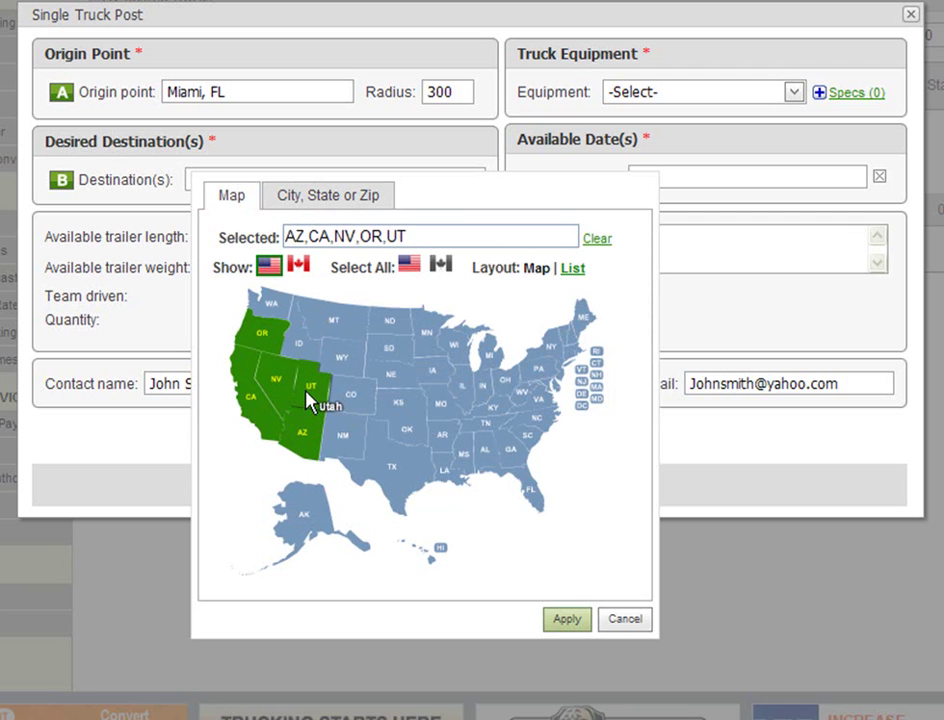
{"action": "left_click", "coordinate": [565, 619]}
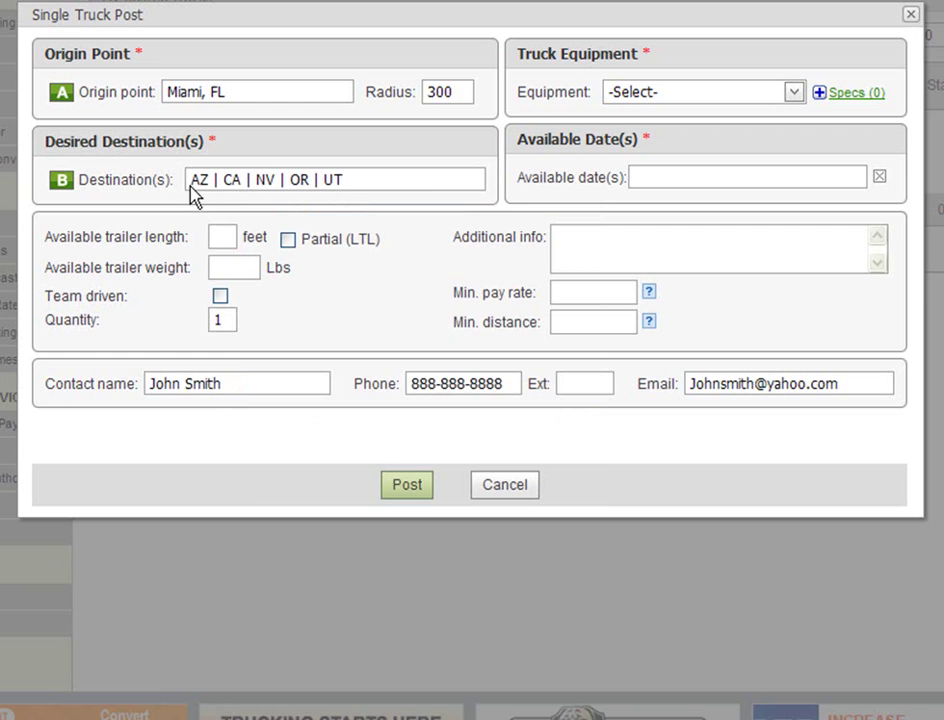
Step: Reopen the destination map, add then remove Texas and New Mexico, and reapply the five states
{"action": "left_click", "coordinate": [363, 190]}
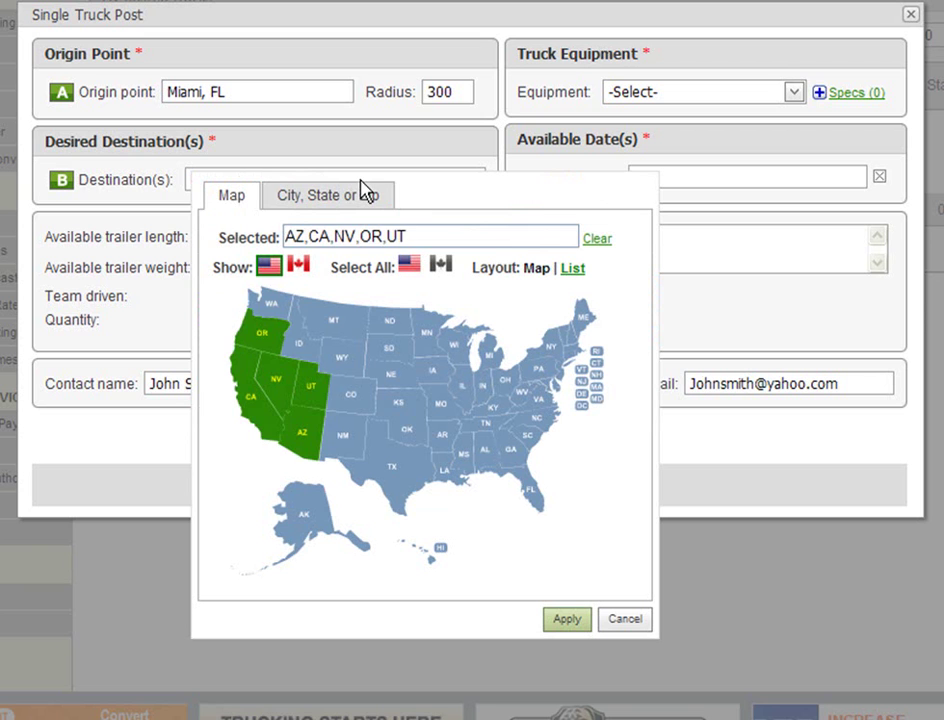
{"action": "left_click", "coordinate": [375, 462]}
{"action": "left_click", "coordinate": [348, 440]}
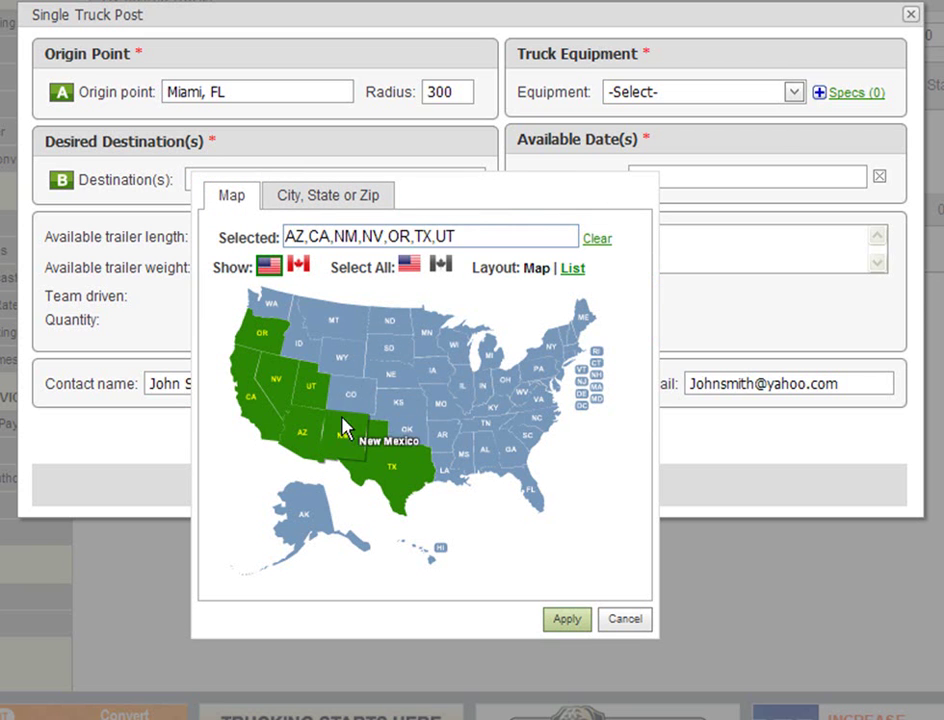
{"action": "left_click", "coordinate": [348, 410]}
{"action": "left_click", "coordinate": [350, 452]}
{"action": "left_click", "coordinate": [352, 407]}
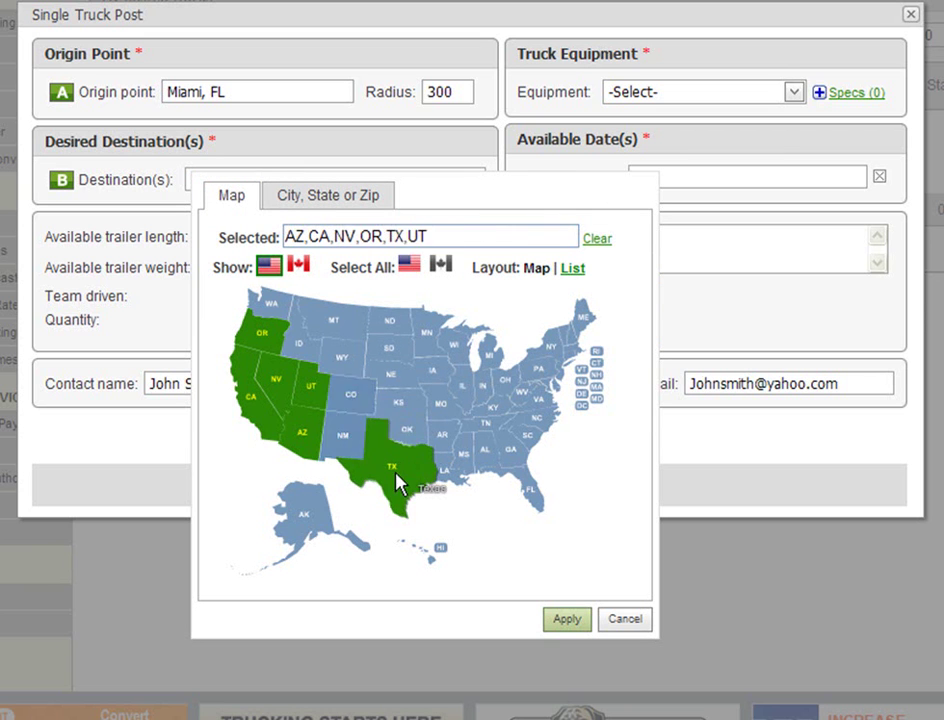
{"action": "left_click", "coordinate": [396, 482]}
{"action": "left_click", "coordinate": [566, 619]}
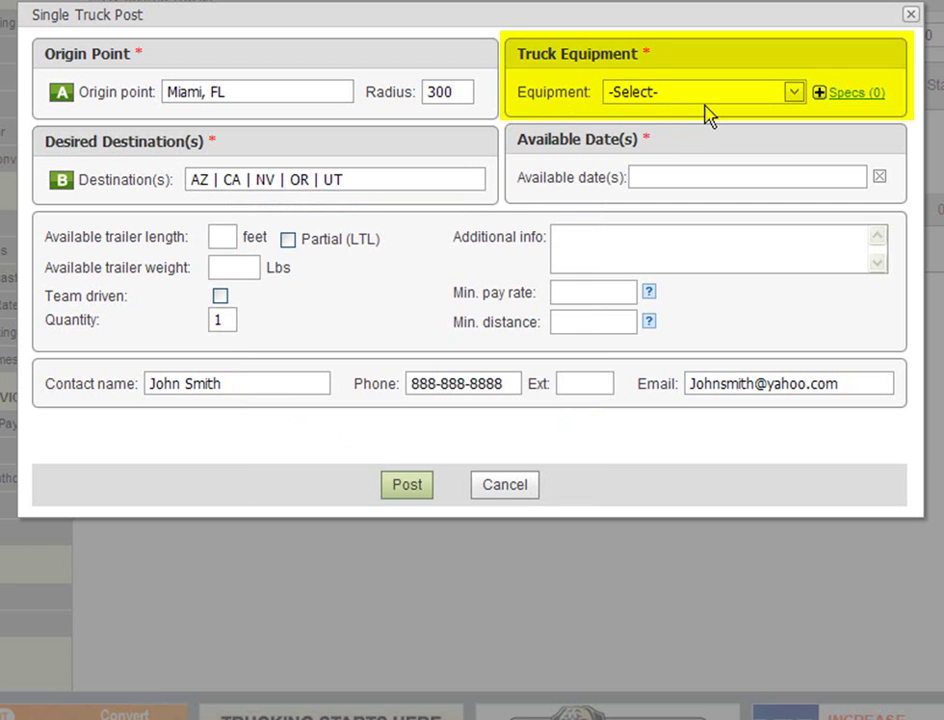
Step: Choose Flatbed as the equipment and tick Tarps in its specifications
{"action": "left_click", "coordinate": [794, 98]}
{"action": "left_click_drag", "start_coordinate": [795, 152], "coordinate": [772, 183]}
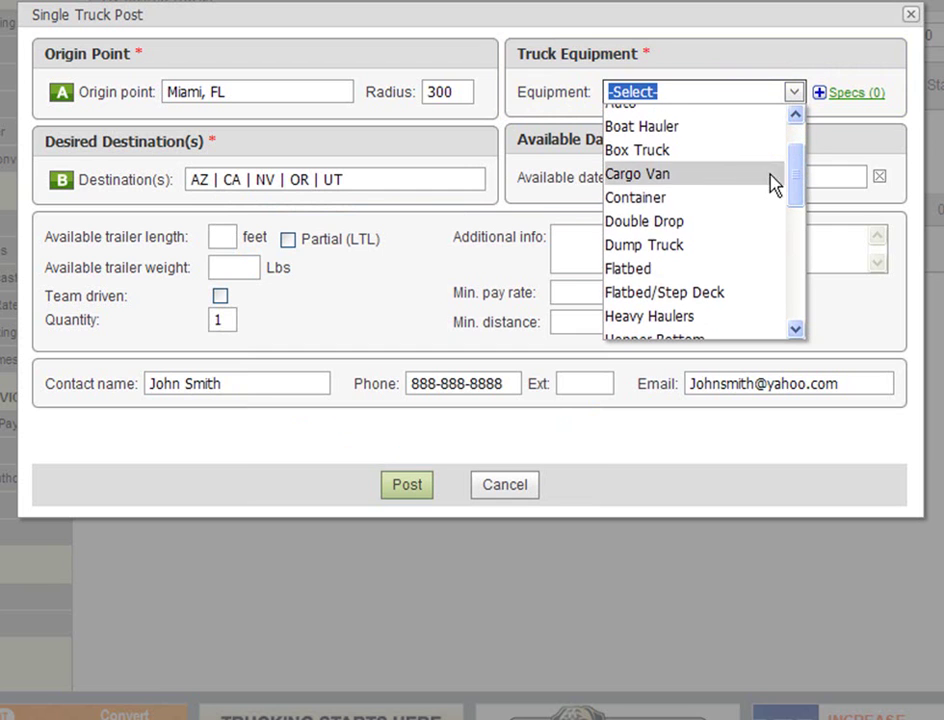
{"action": "left_click", "coordinate": [660, 270]}
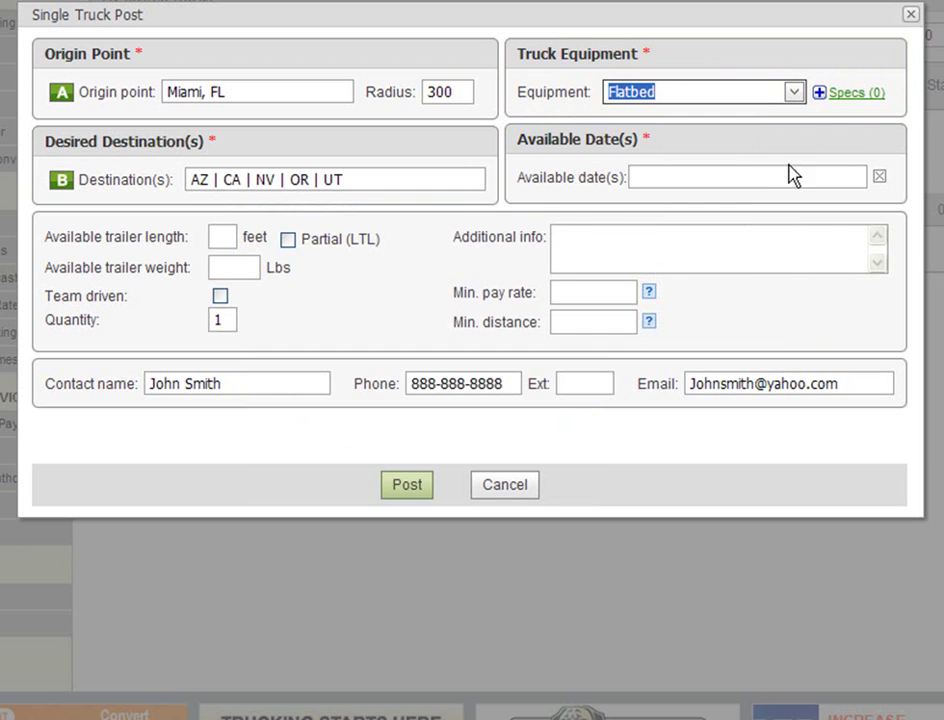
{"action": "left_click", "coordinate": [852, 92]}
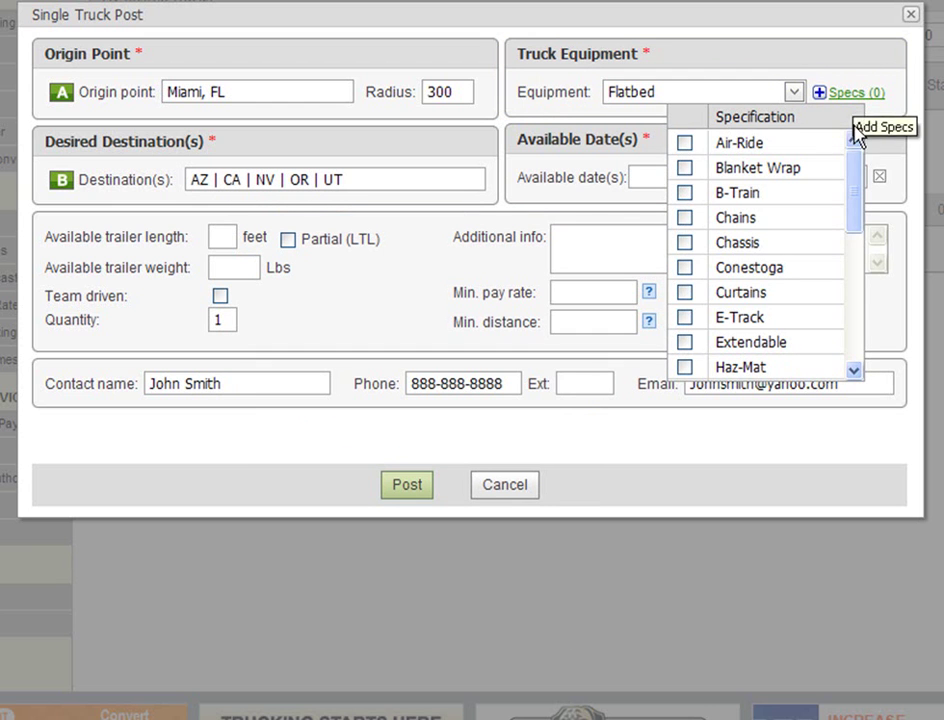
{"action": "left_click_drag", "start_coordinate": [852, 173], "coordinate": [858, 310]}
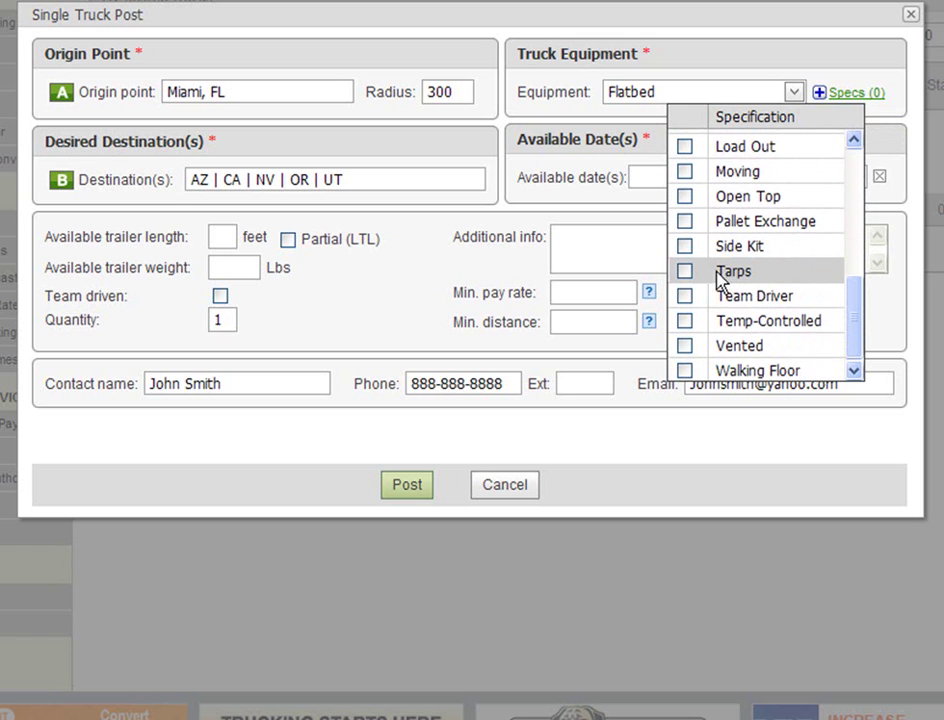
{"action": "left_click", "coordinate": [684, 271]}
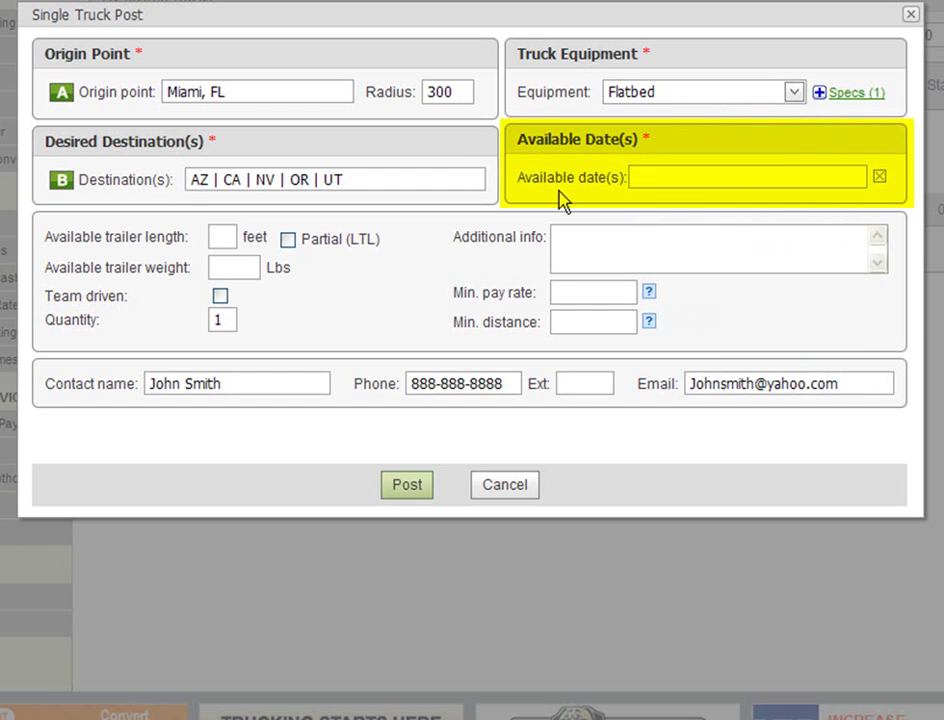
Step: In the availability calendar, select April 1, April 2 and April 5, 2010
{"action": "left_click", "coordinate": [662, 176]}
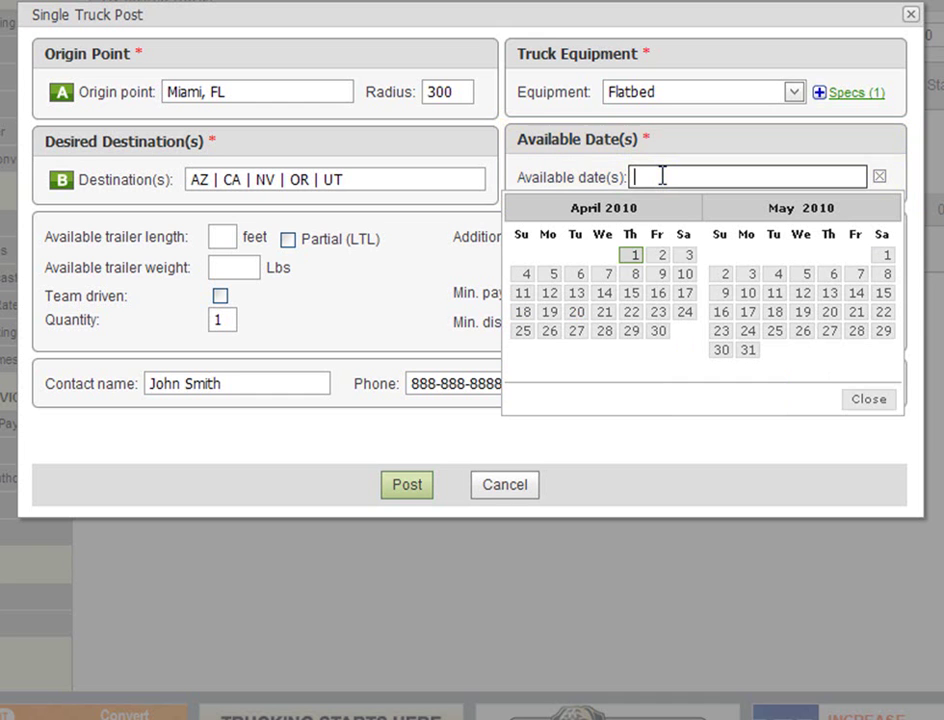
{"action": "left_click", "coordinate": [633, 256]}
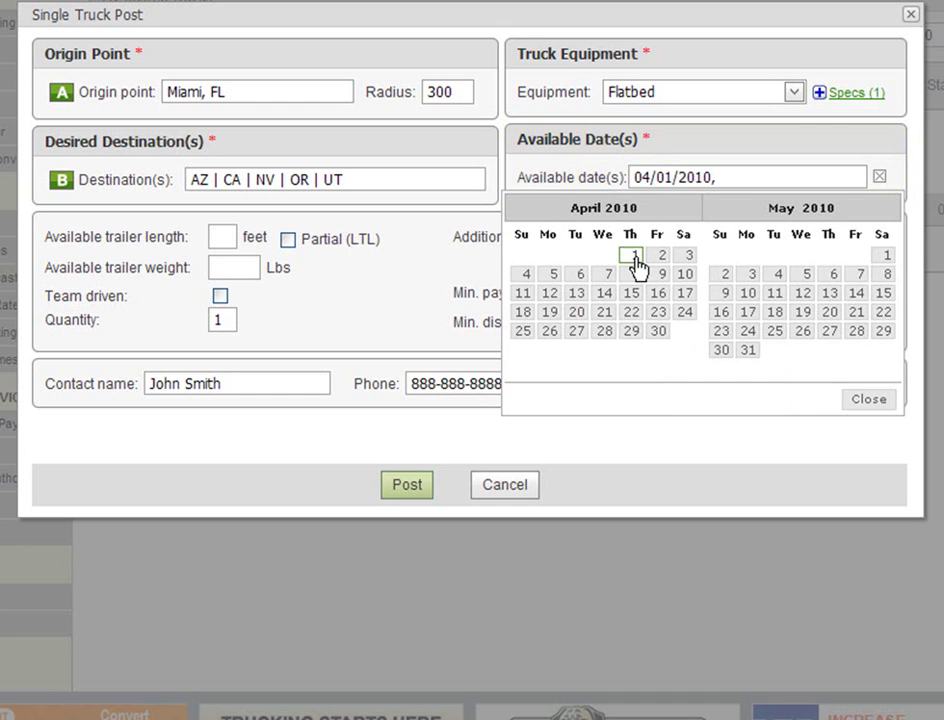
{"action": "left_click", "coordinate": [659, 258]}
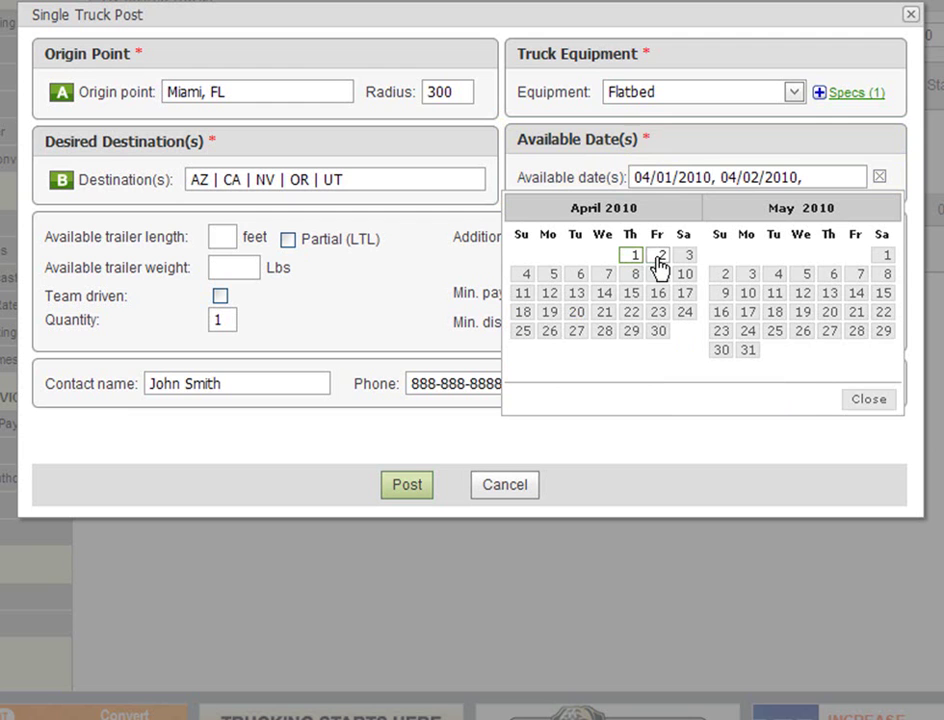
{"action": "left_click", "coordinate": [655, 276]}
{"action": "left_click", "coordinate": [655, 277]}
{"action": "left_click", "coordinate": [656, 256]}
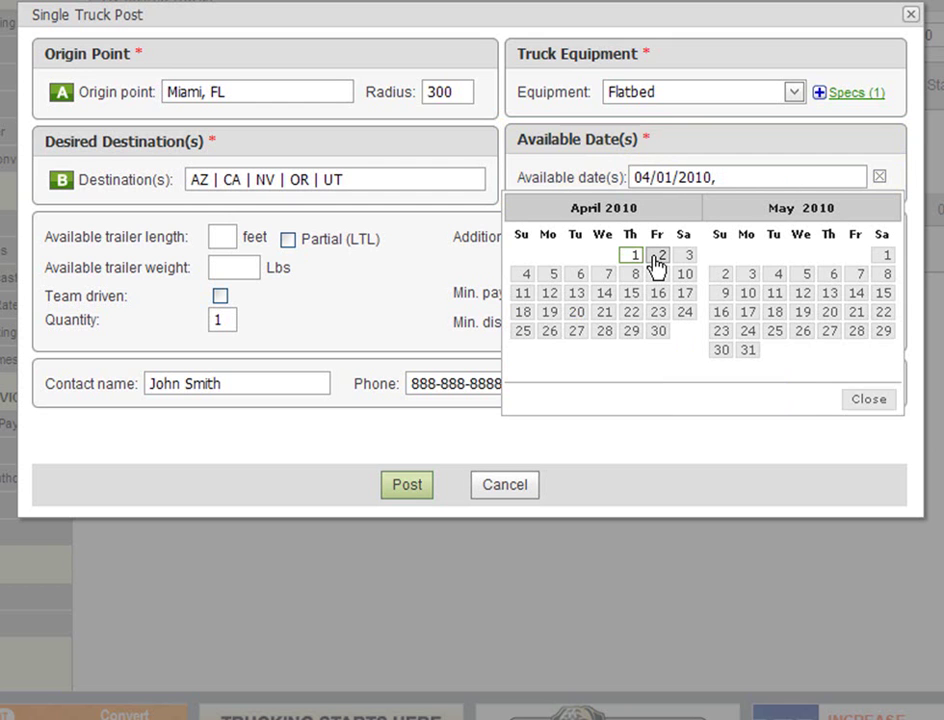
{"action": "left_click", "coordinate": [656, 259]}
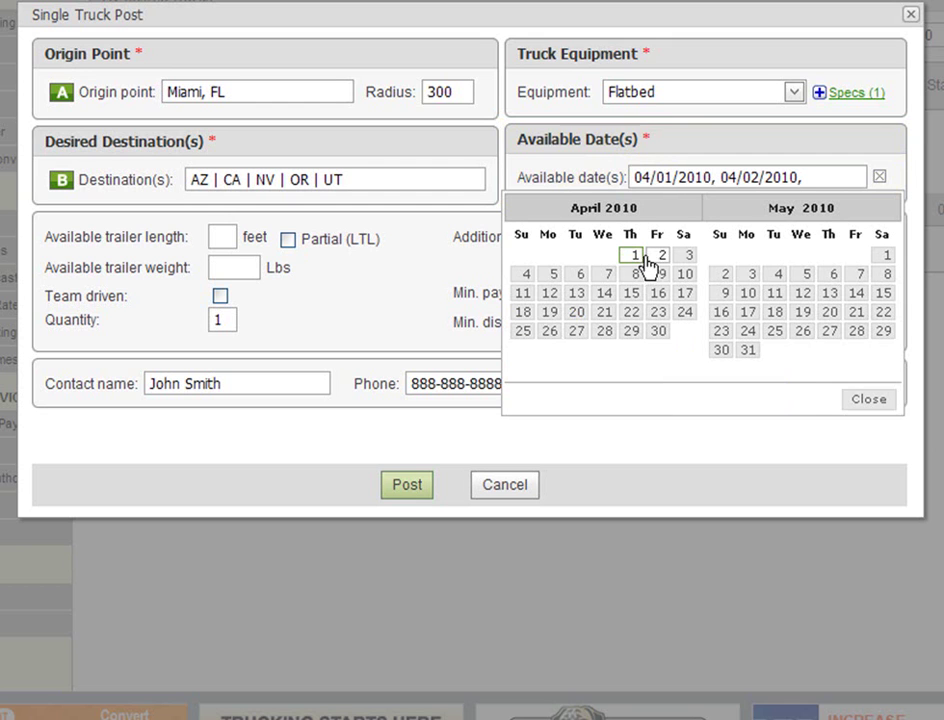
{"action": "left_click", "coordinate": [551, 275]}
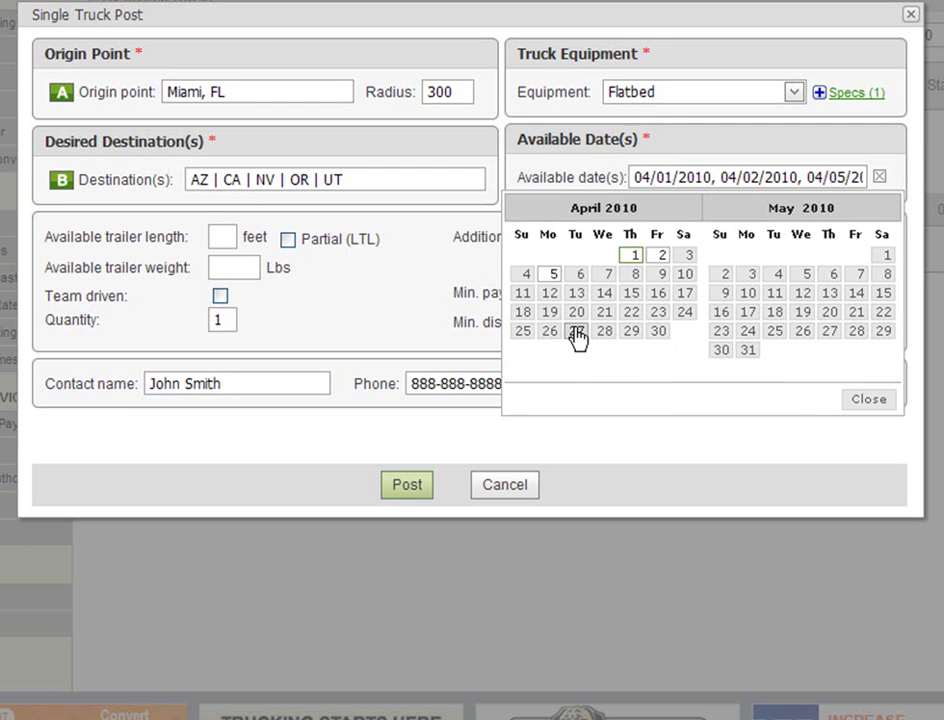
Step: Toggle a few extra early-April days on and off, then close the calendar
{"action": "left_click", "coordinate": [579, 284]}
{"action": "left_click", "coordinate": [607, 284]}
{"action": "left_click", "coordinate": [633, 285]}
{"action": "left_click", "coordinate": [659, 285]}
{"action": "left_click", "coordinate": [659, 276]}
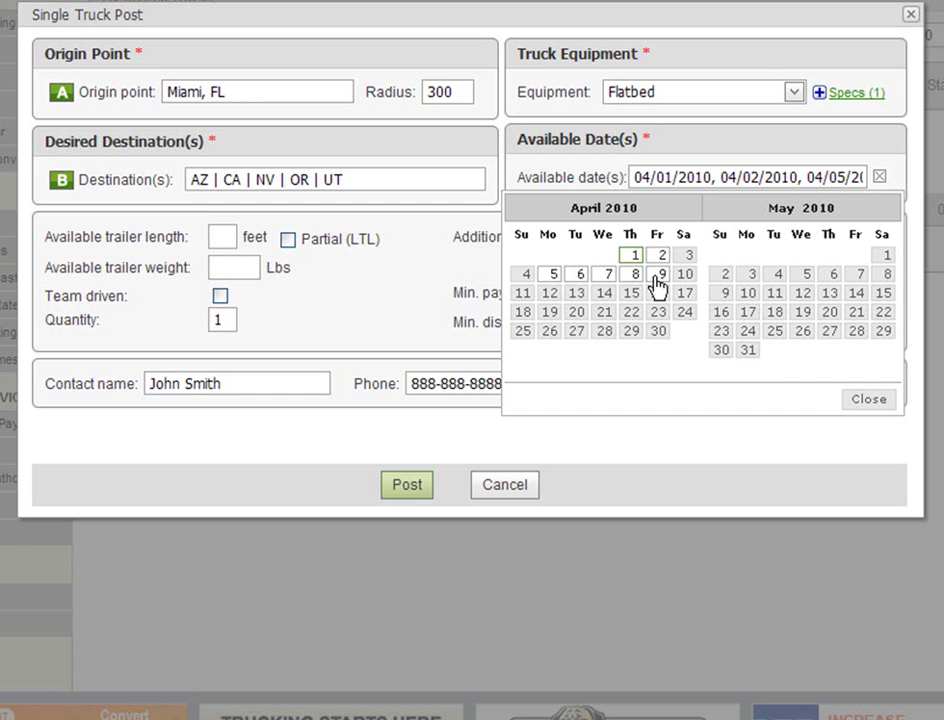
{"action": "left_click", "coordinate": [633, 276]}
{"action": "left_click", "coordinate": [607, 276]}
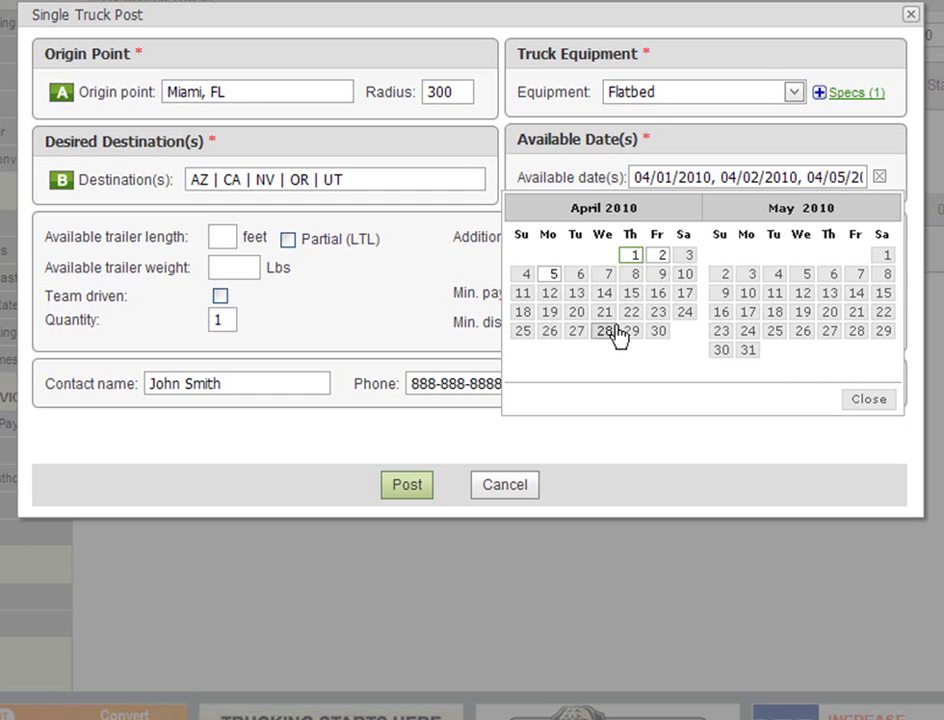
{"action": "left_click", "coordinate": [866, 399]}
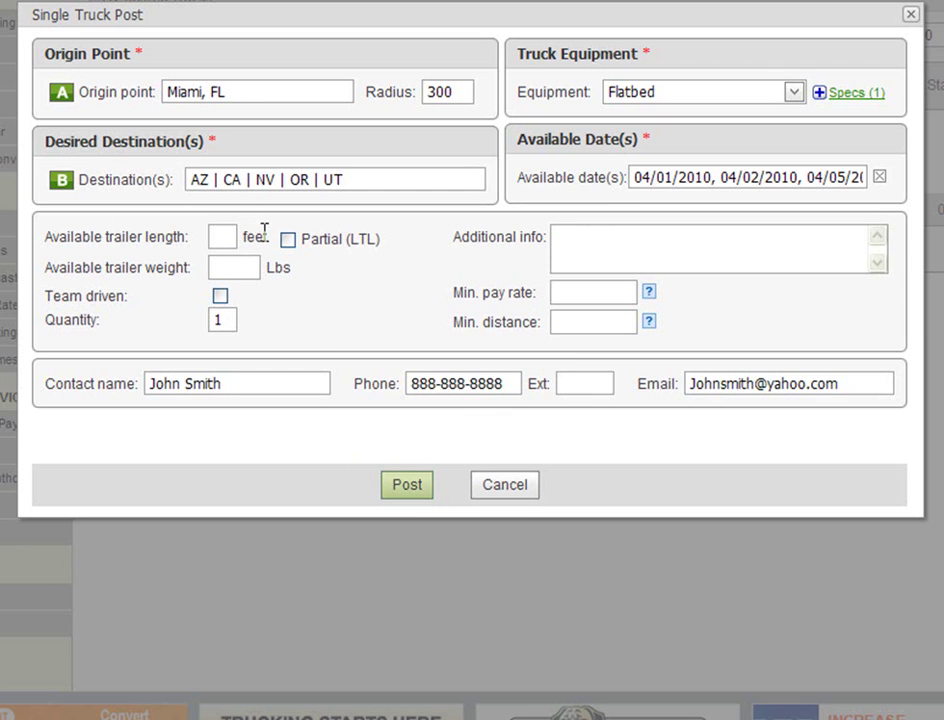
Step: Enter a 48-foot available trailer length, leaving Partial unchecked
{"action": "left_click", "coordinate": [222, 236]}
{"action": "type", "text": "48"}
{"action": "left_click", "coordinate": [287, 242]}
{"action": "left_click", "coordinate": [294, 244]}
Step: Enter 45000 lbs available weight, keep Team driven off, and confirm quantity 1
{"action": "left_click", "coordinate": [245, 266]}
{"action": "type", "text": "45000"}
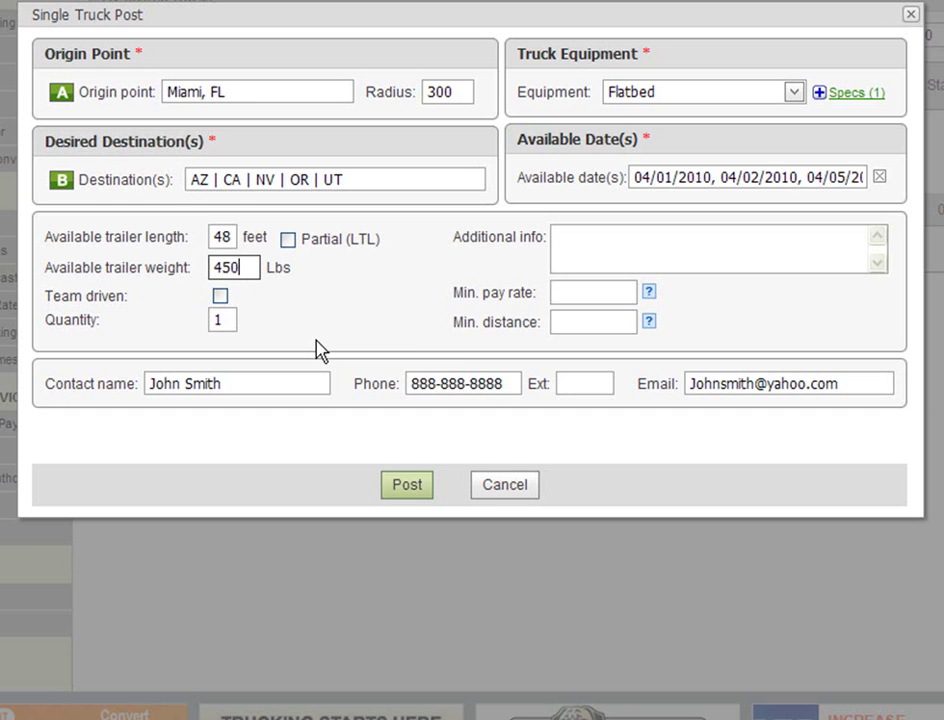
{"action": "left_click", "coordinate": [300, 314]}
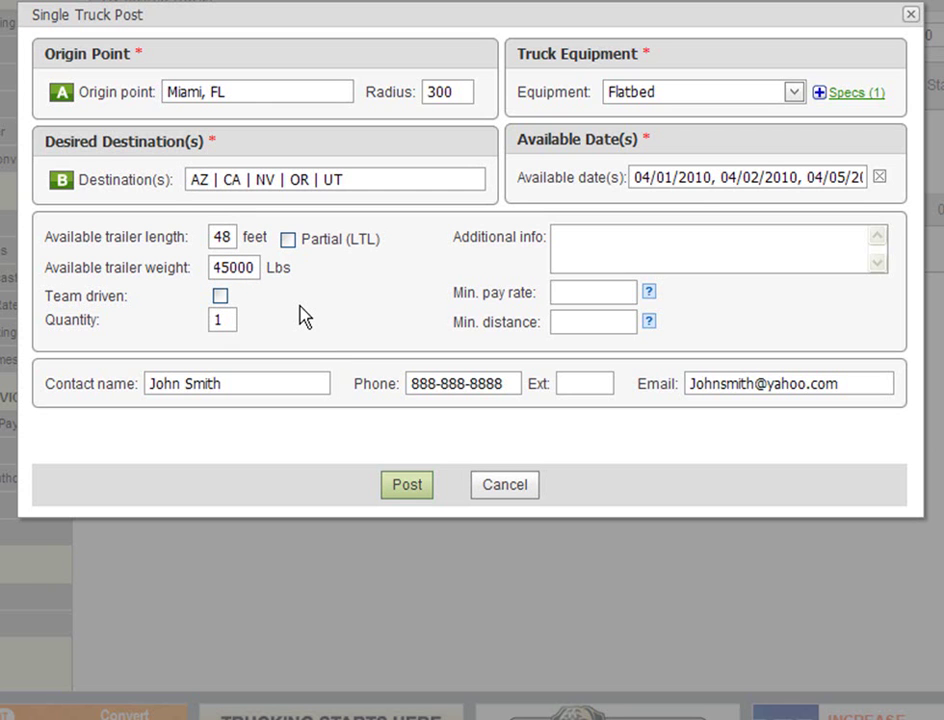
{"action": "left_click", "coordinate": [225, 303]}
{"action": "left_click", "coordinate": [225, 303]}
{"action": "left_click", "coordinate": [229, 322]}
Step: Fill Additional info with 'Other info goes here...', Min. pay rate 1.55 and Min. distance 500
{"action": "left_click", "coordinate": [589, 248]}
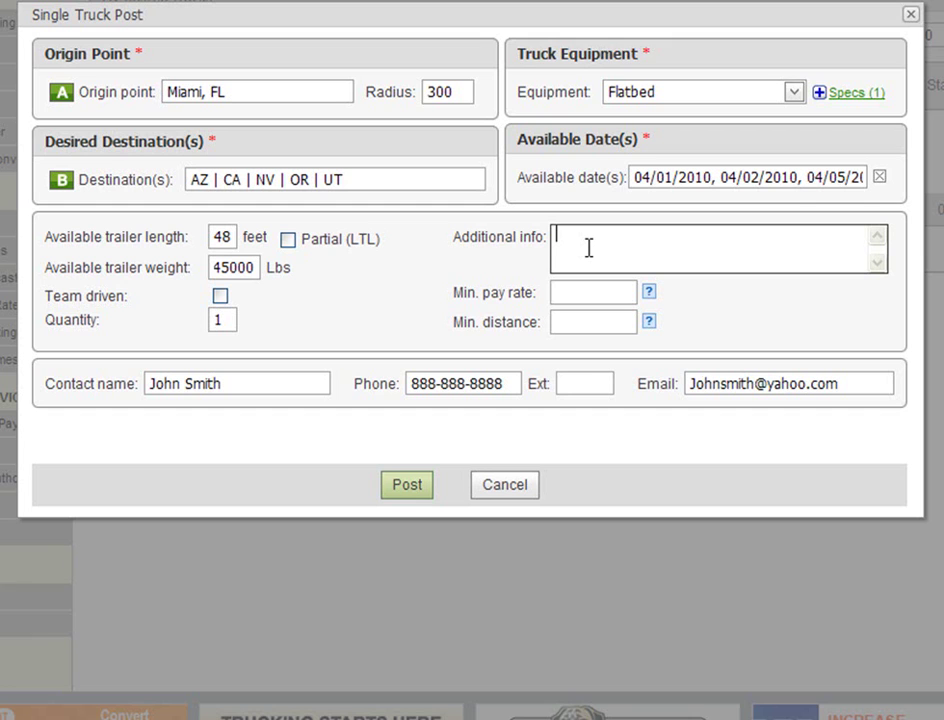
{"action": "type", "text": "Other info goes here..."}
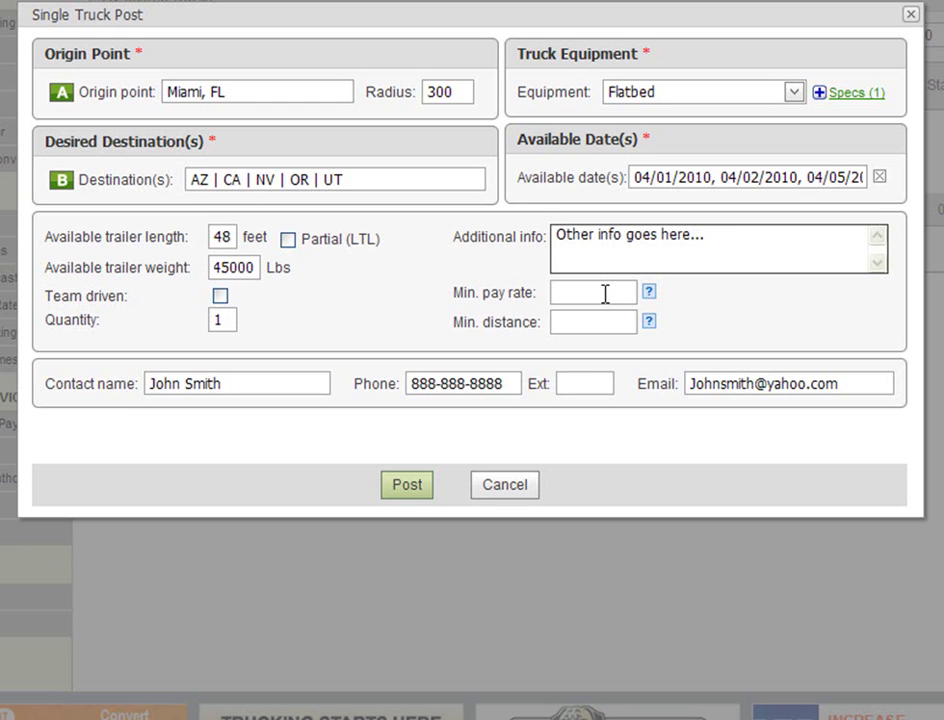
{"action": "left_click", "coordinate": [605, 293]}
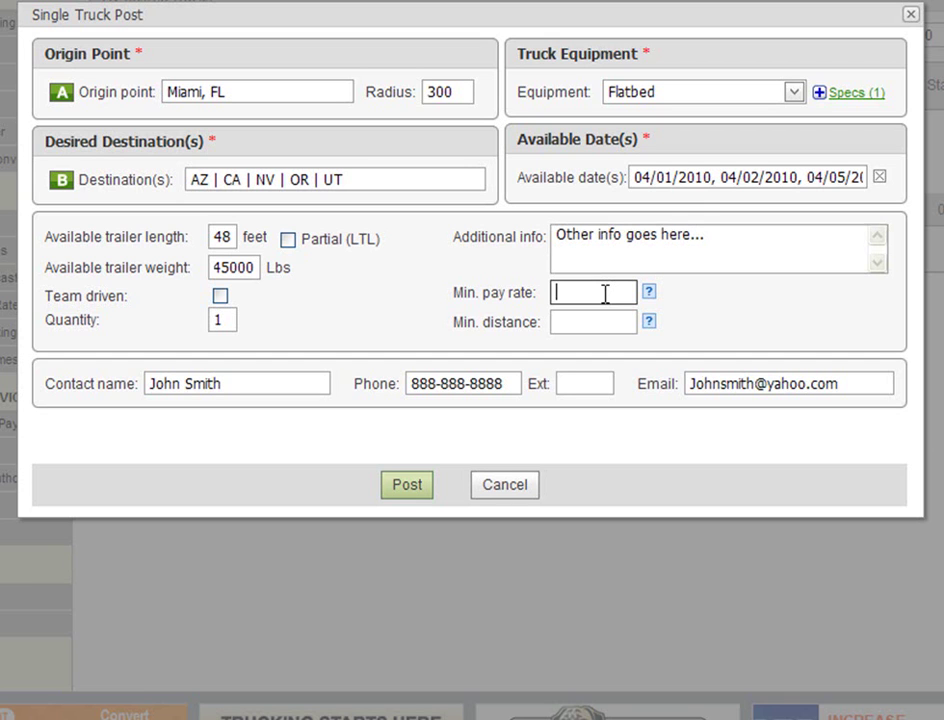
{"action": "type", "text": "1.55"}
{"action": "left_click", "coordinate": [609, 319]}
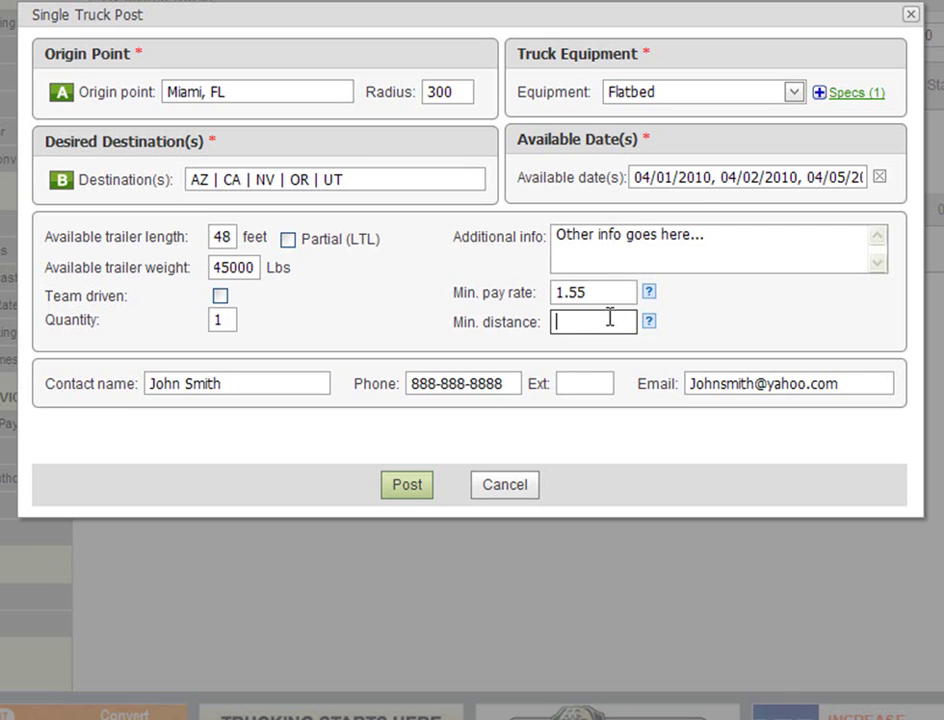
{"action": "type", "text": "500"}
Step: Post the completed single truck post
{"action": "left_click", "coordinate": [406, 485]}
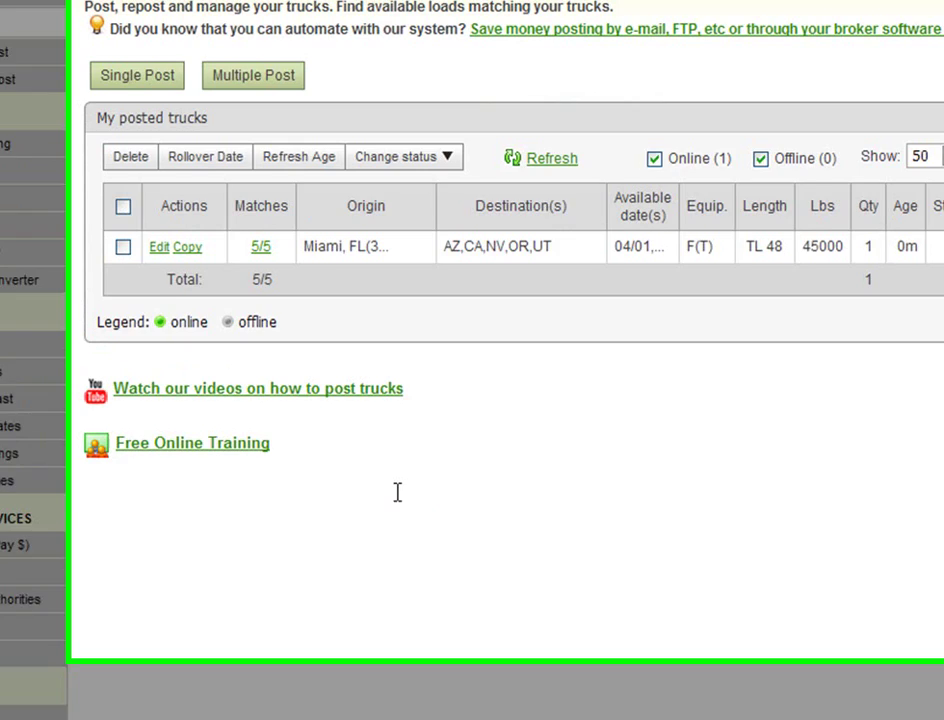